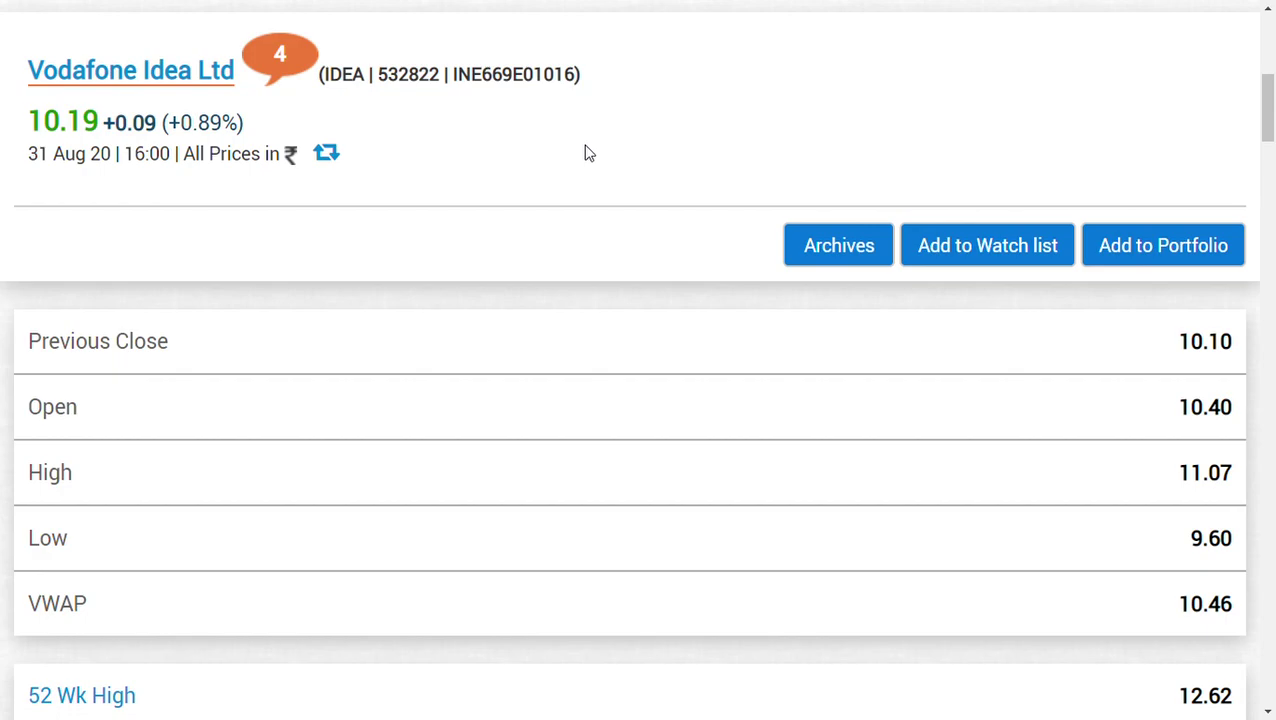
pyautogui.scroll(-5, 588, 152)
pyautogui.scroll(-3, 588, 152)
pyautogui.scroll(-3, 588, 152)
pyautogui.scroll(-4, 588, 152)
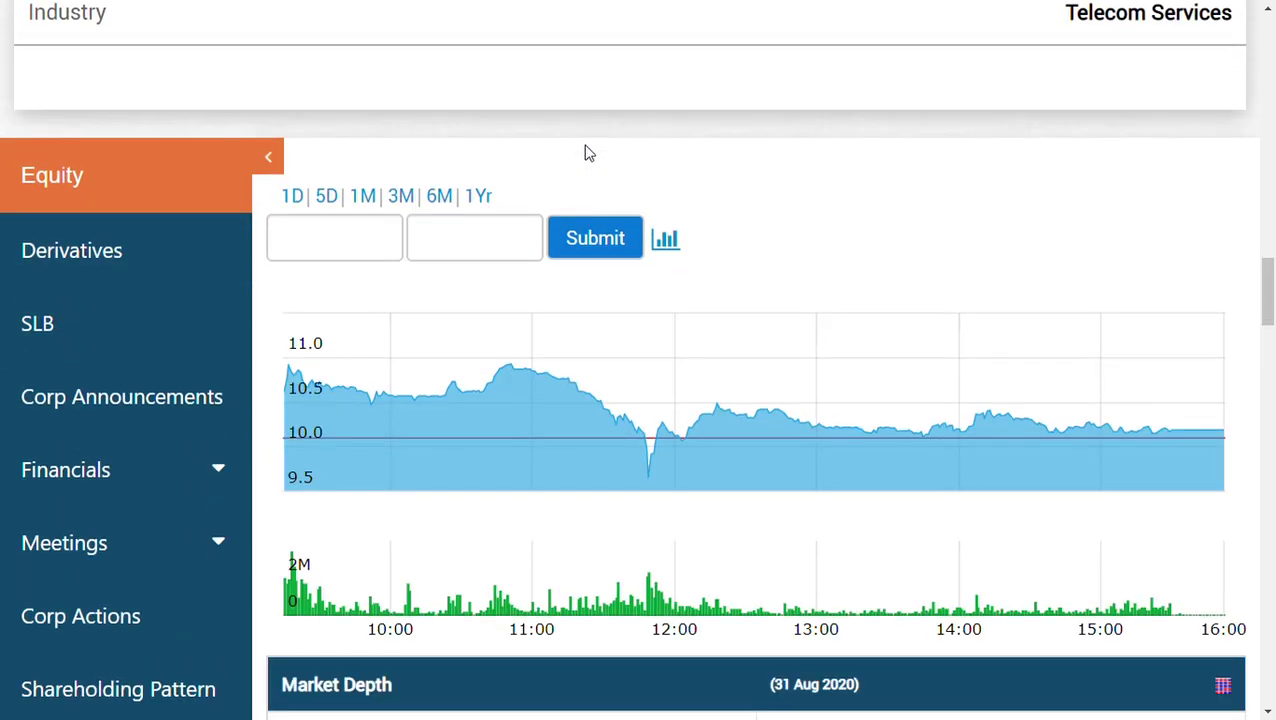
pyautogui.moveTo(650, 497)
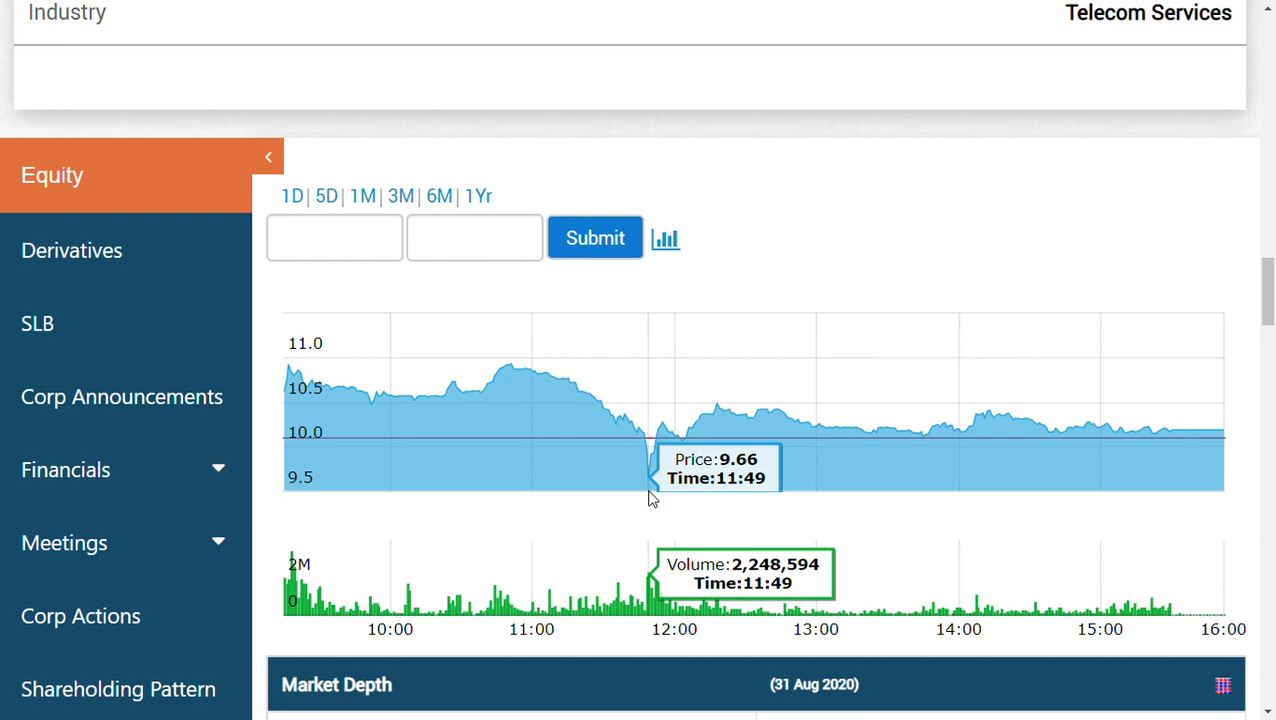
pyautogui.scroll(4, 650, 497)
pyautogui.scroll(4, 650, 497)
pyautogui.scroll(4, 650, 497)
pyautogui.scroll(4, 650, 497)
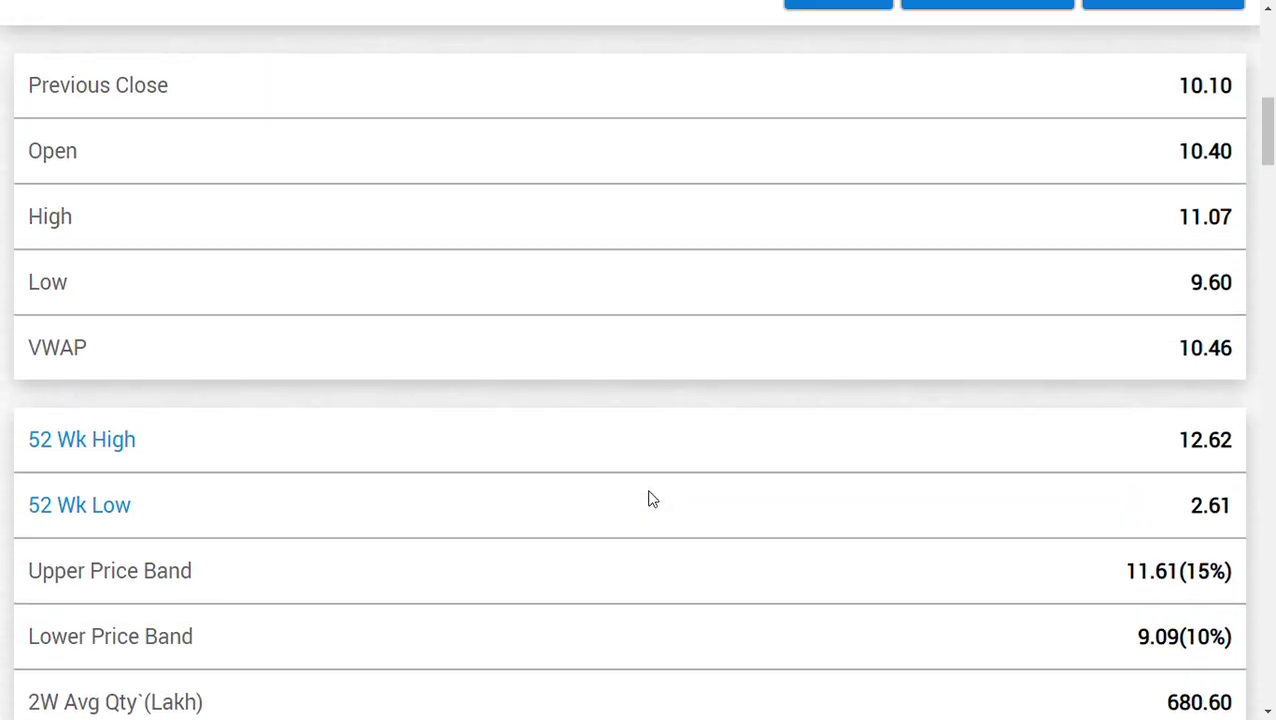
pyautogui.scroll(6, 650, 497)
pyautogui.scroll(-2, 650, 497)
pyautogui.scroll(-2, 650, 497)
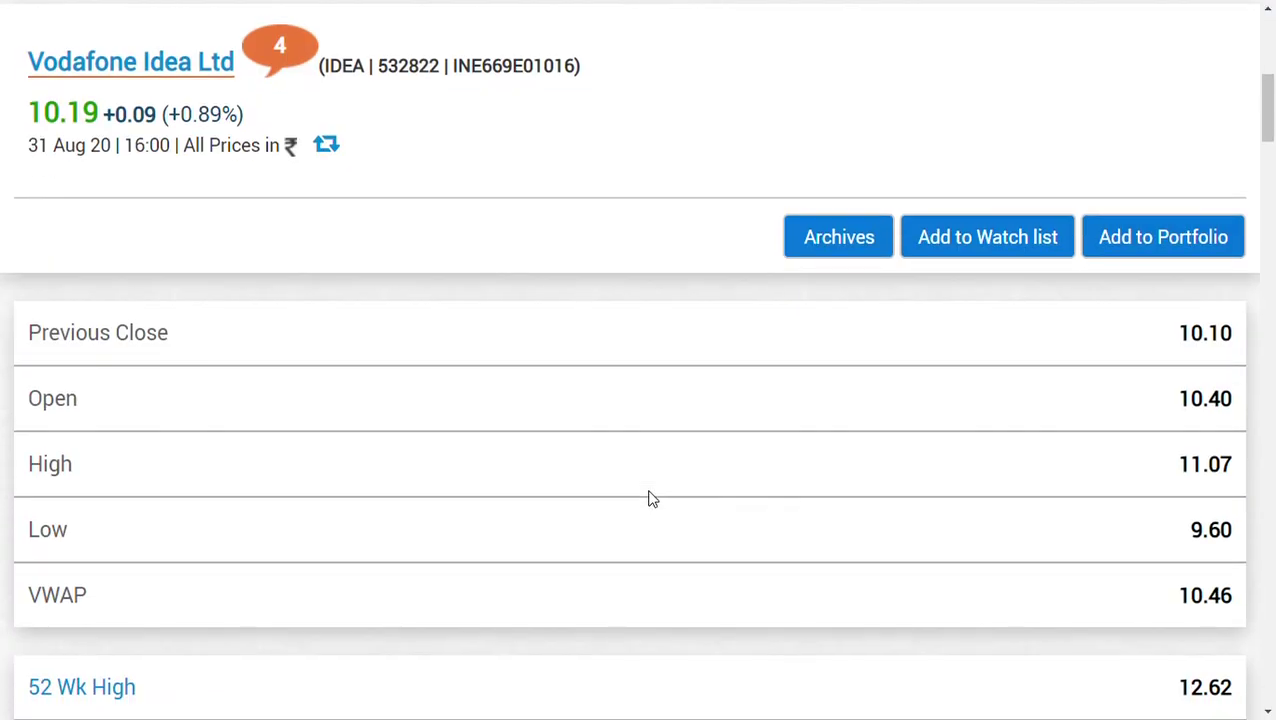